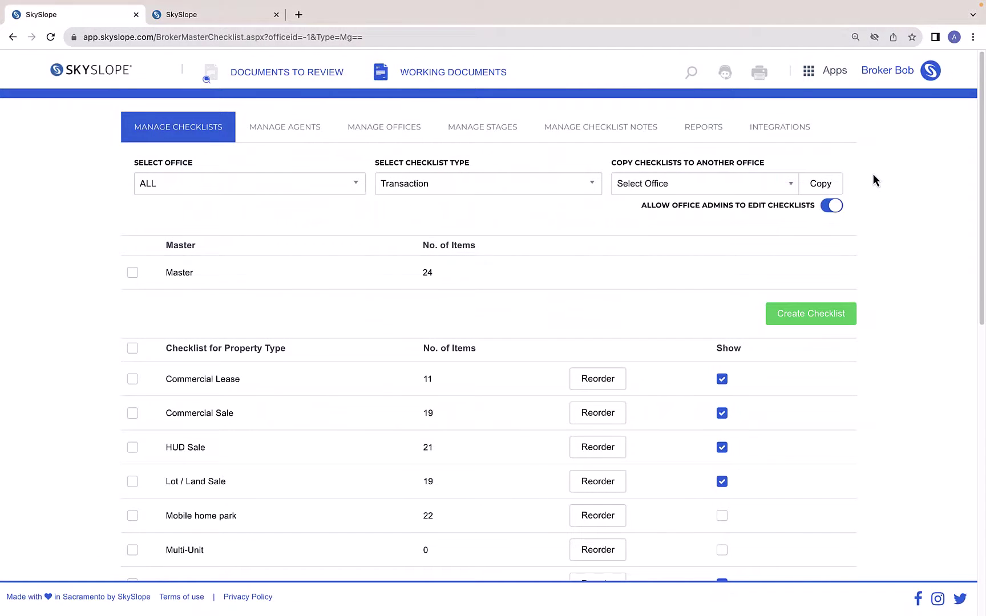
Step: In the Admin Hub, keep Select Office on ALL and show the Listing checklist type
left_click(908, 72)
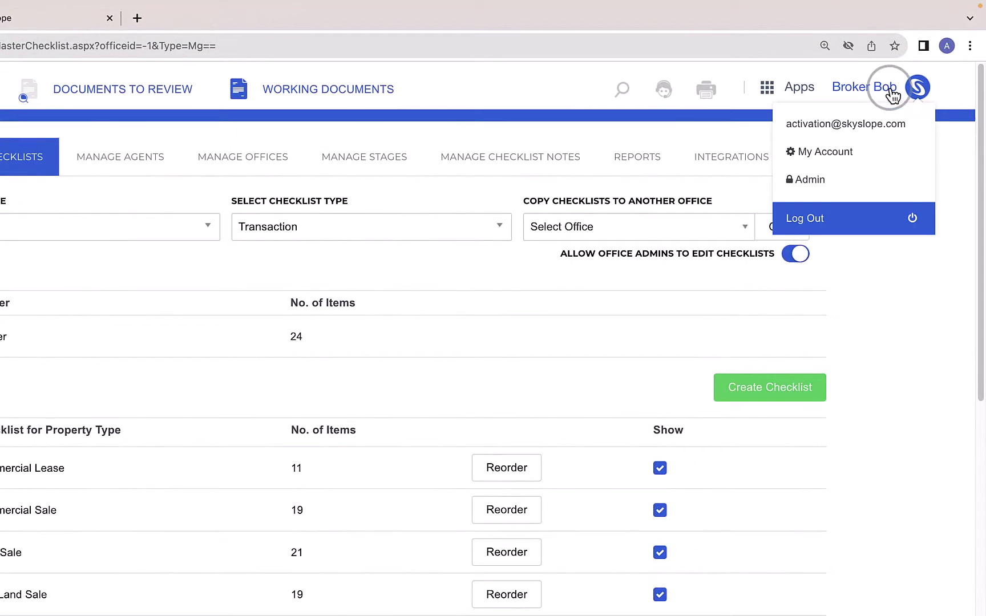
left_click(846, 180)
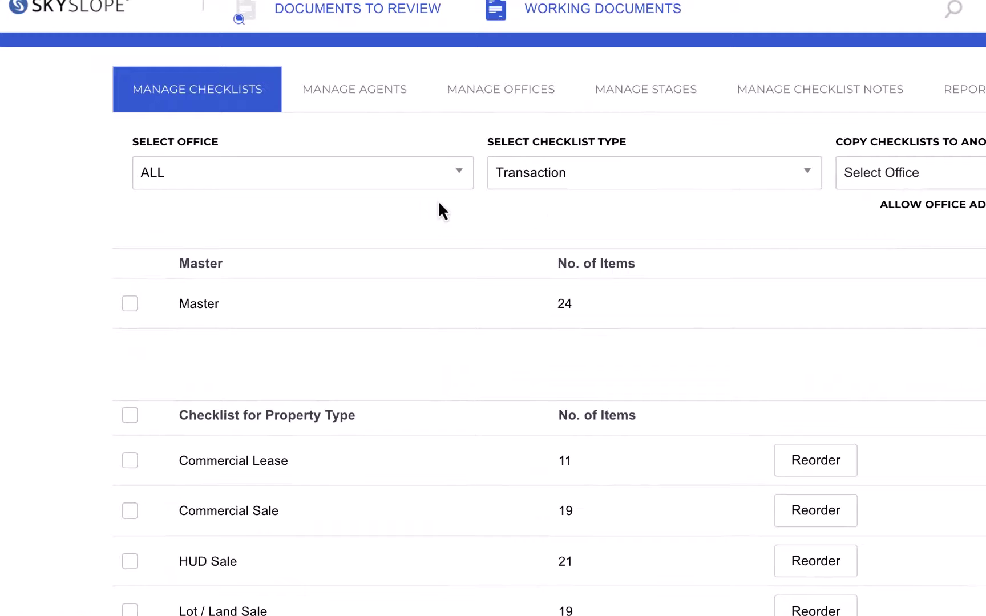
left_click(431, 182)
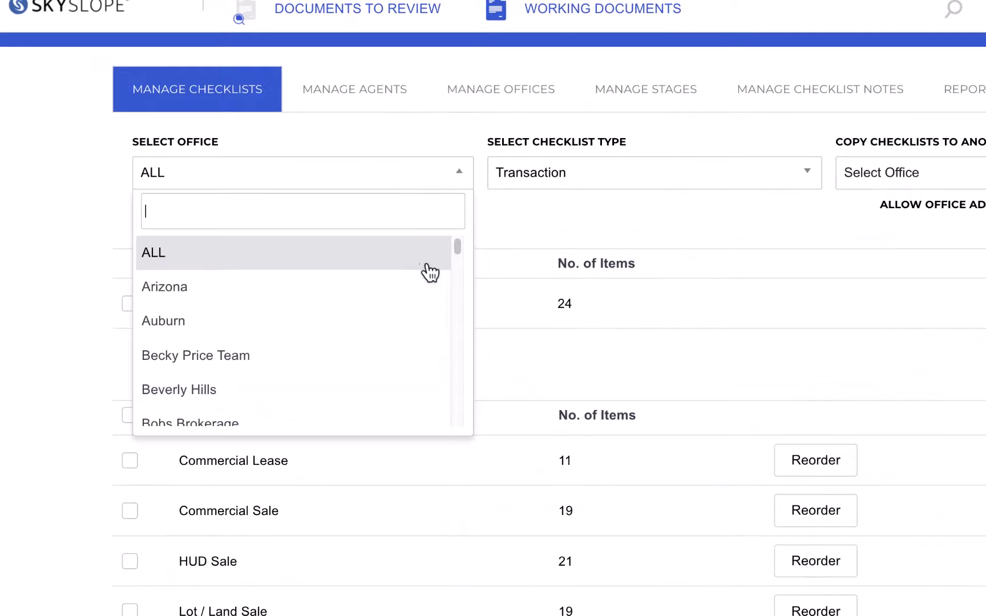
mouse_move(455, 252)
left_mouse_down()
mouse_move(460, 278)
mouse_move(459, 243)
left_mouse_up()
left_click(538, 216)
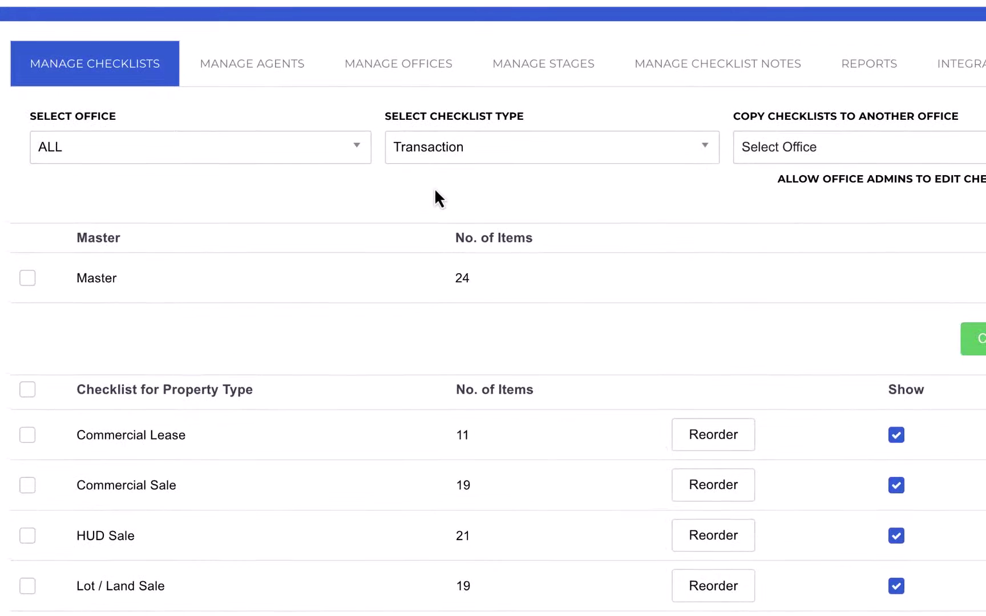
left_click(699, 152)
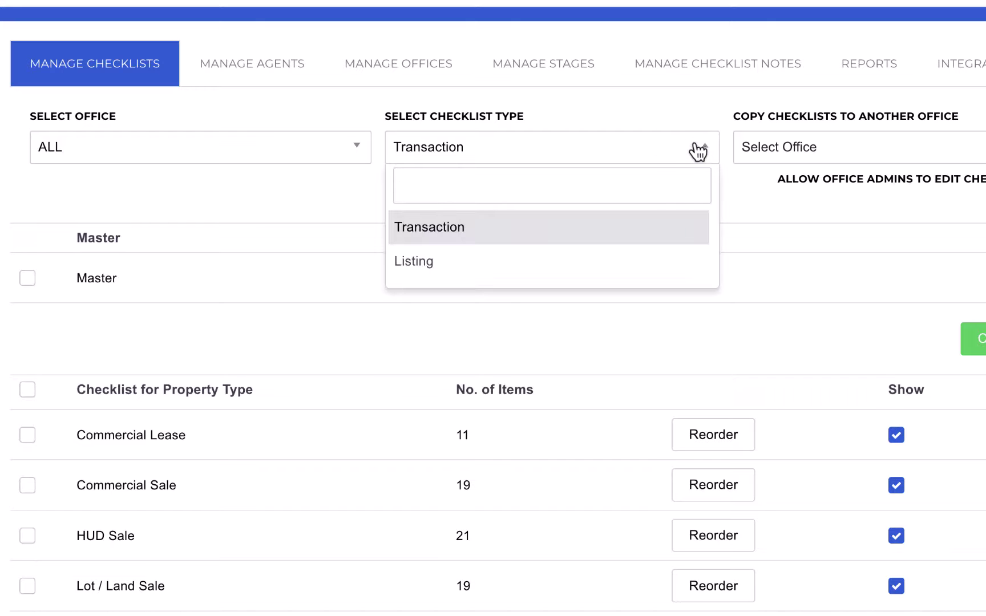
left_click(512, 270)
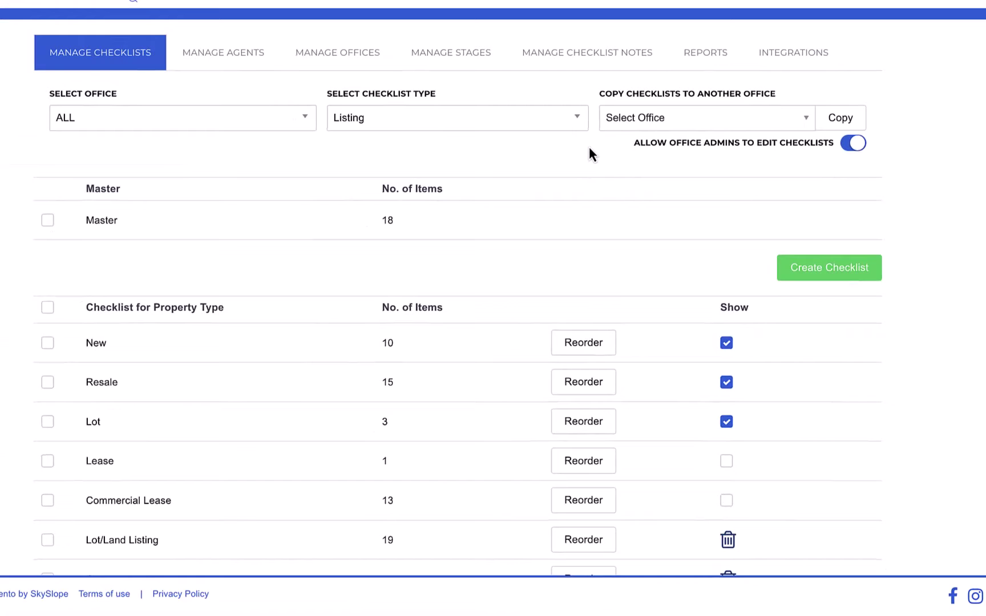
scroll(1, 211, "down", 5)
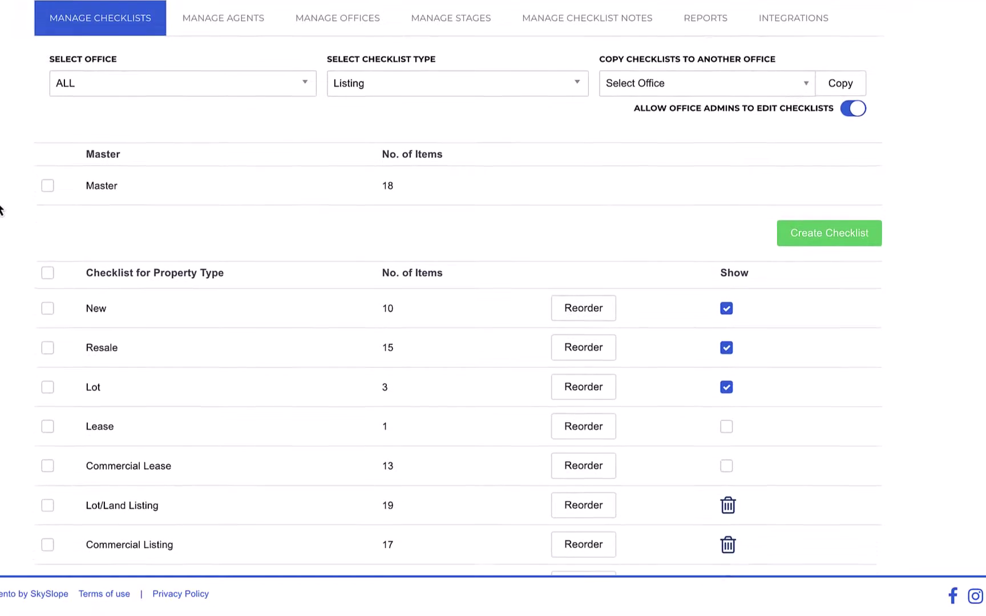
scroll(1, 210, "down", 1)
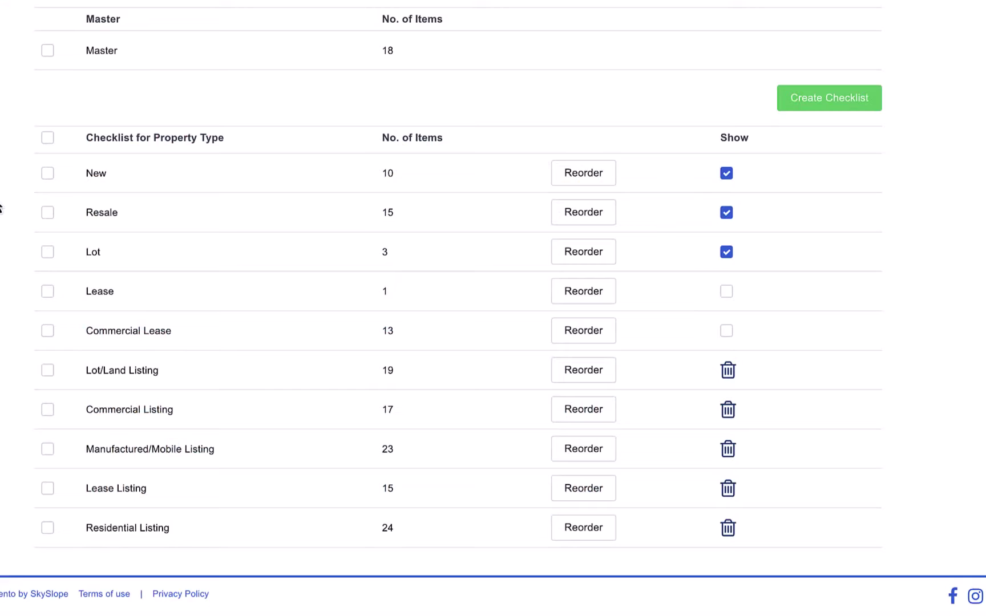
Step: Mark the New checklist's Copy of MLS Printout item If Applicable, keep it active, and save
left_click(154, 174)
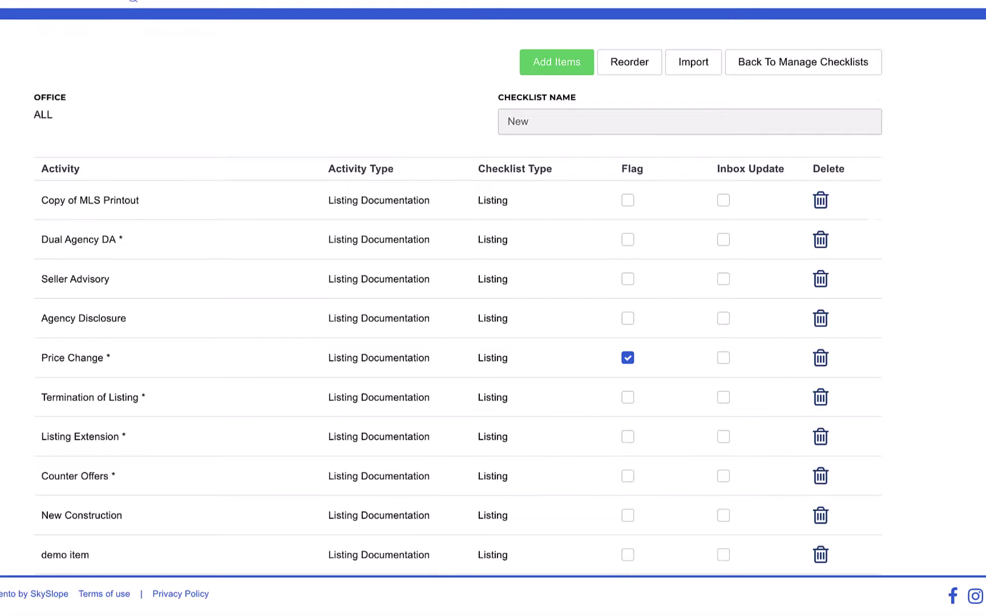
scroll(493, 297, "down", 1)
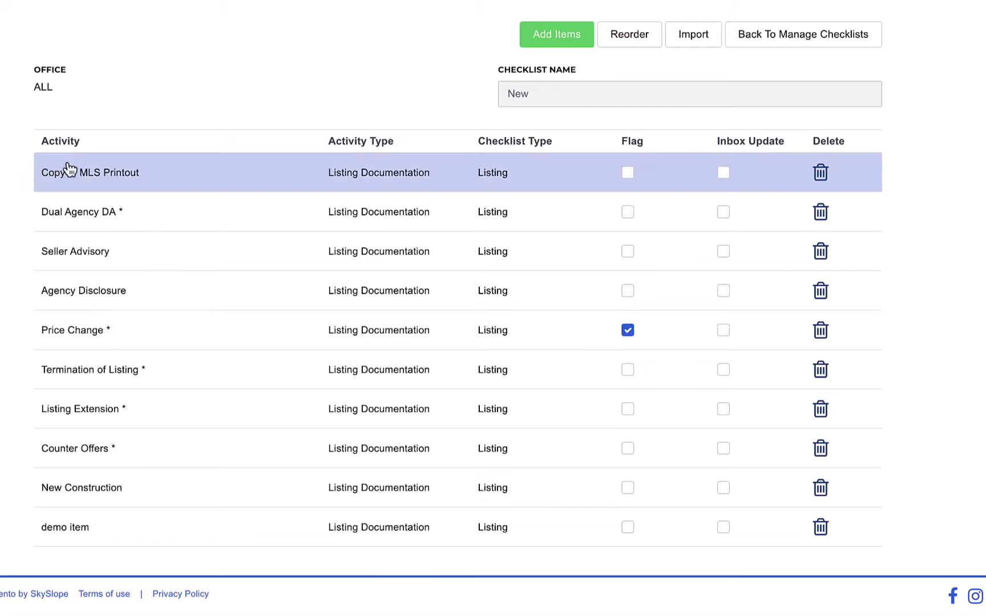
left_click(136, 173)
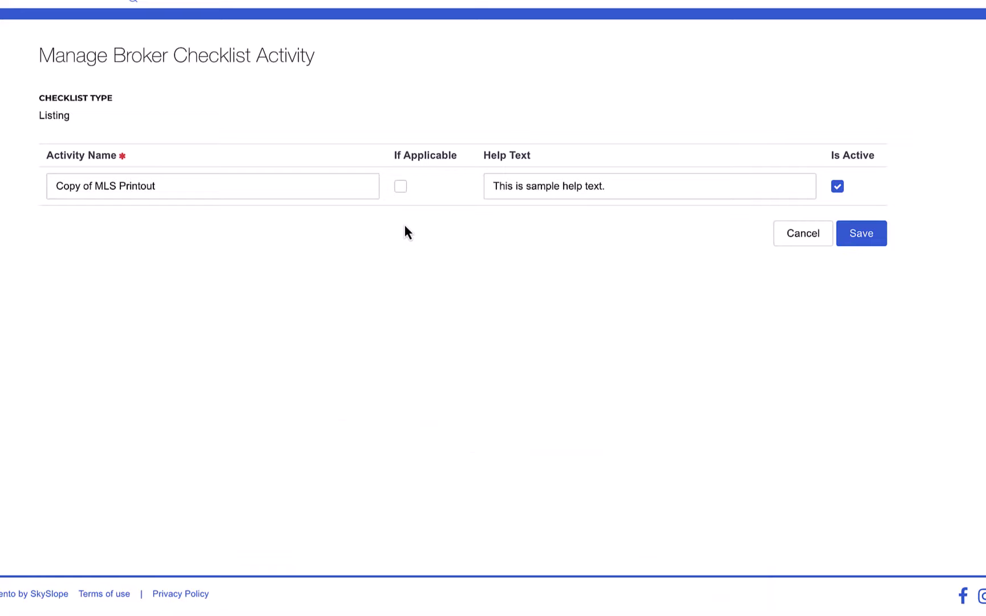
left_click(401, 187)
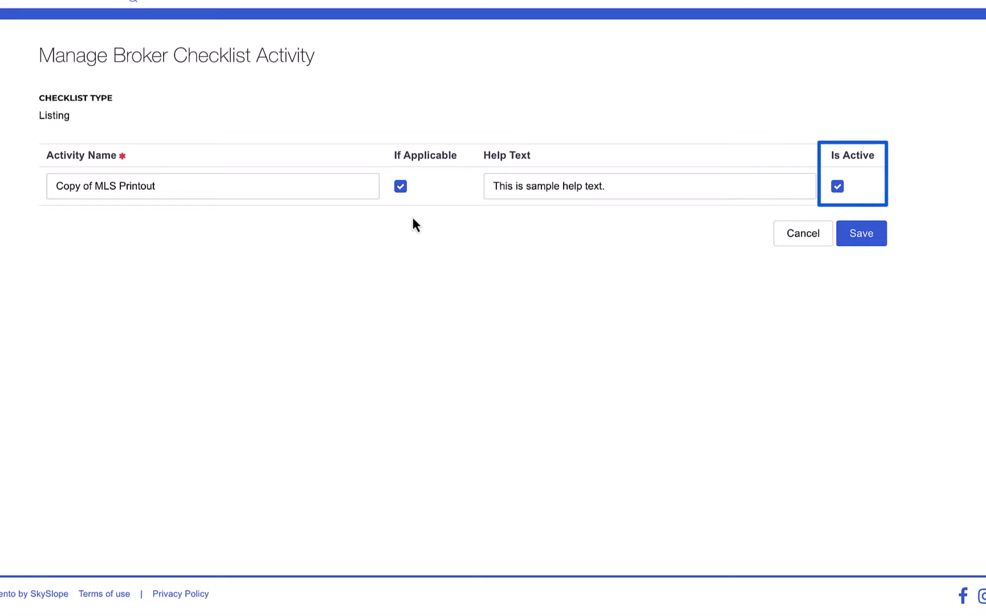
left_click(844, 191)
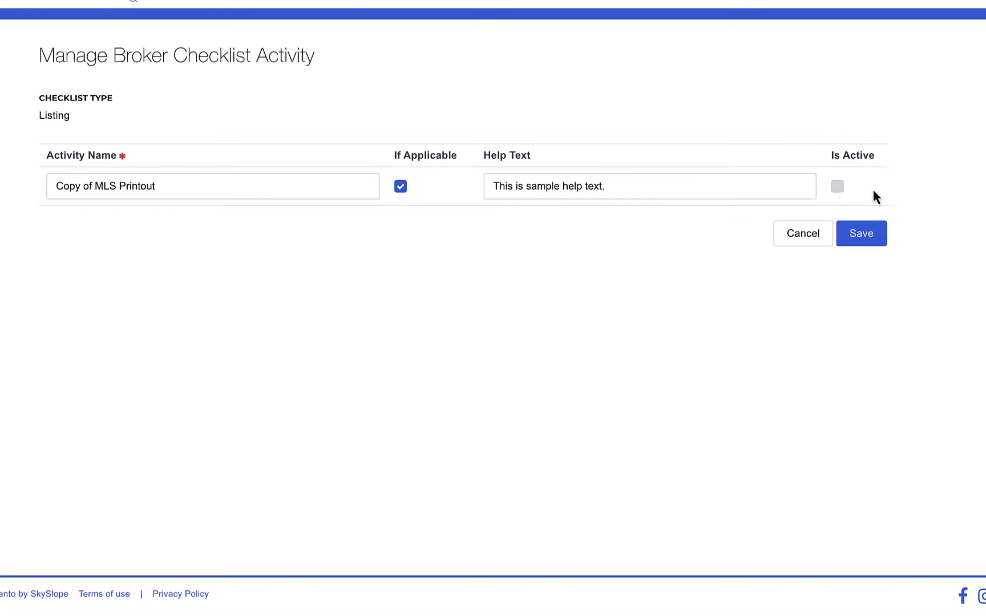
left_click(838, 187)
mouse_move(185, 317)
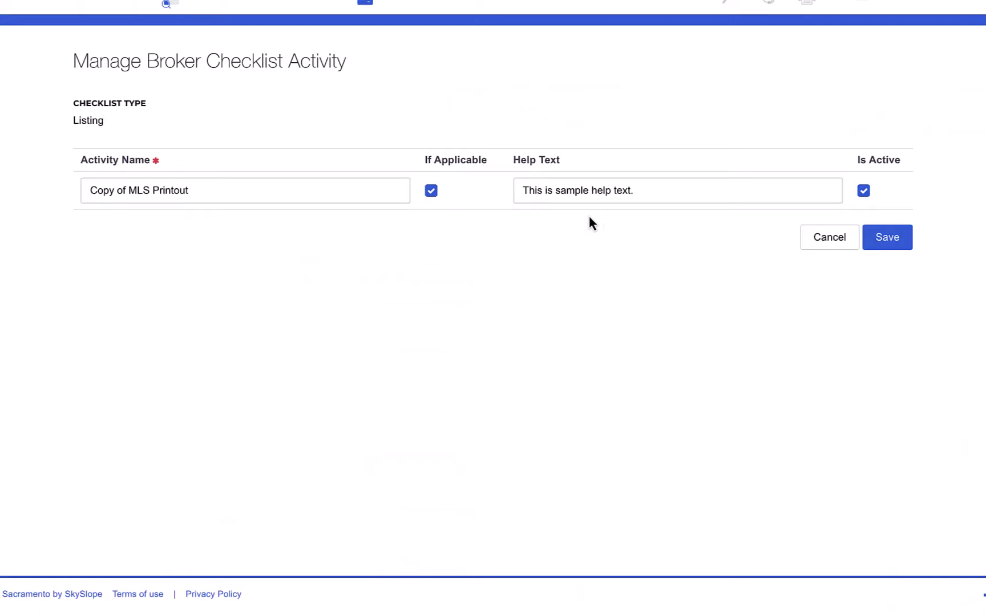
left_click(889, 246)
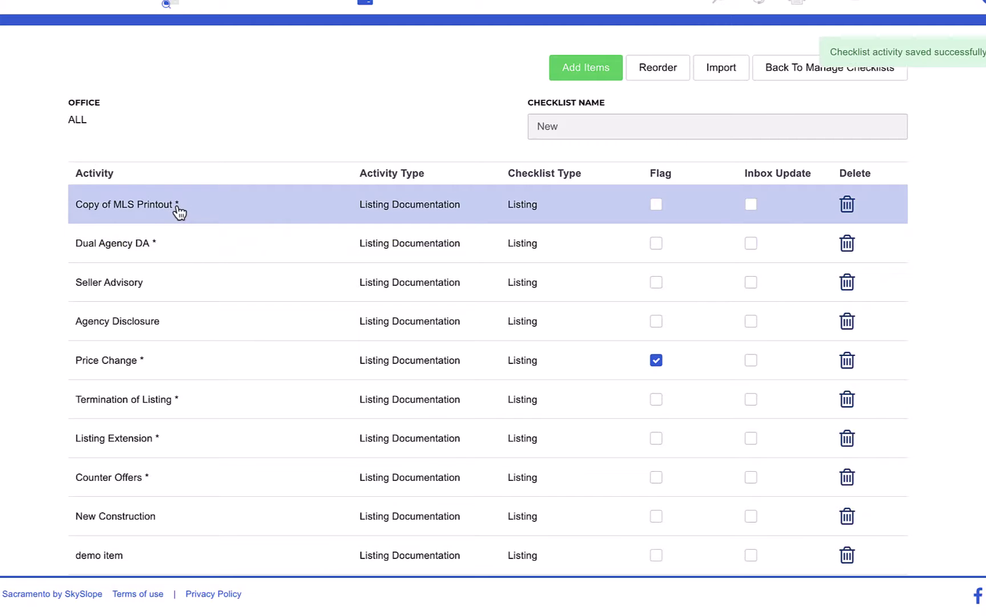
Step: Add and save a new 'Listing Agreement' activity on the New listing checklist
scroll(25, 185, "down", 1)
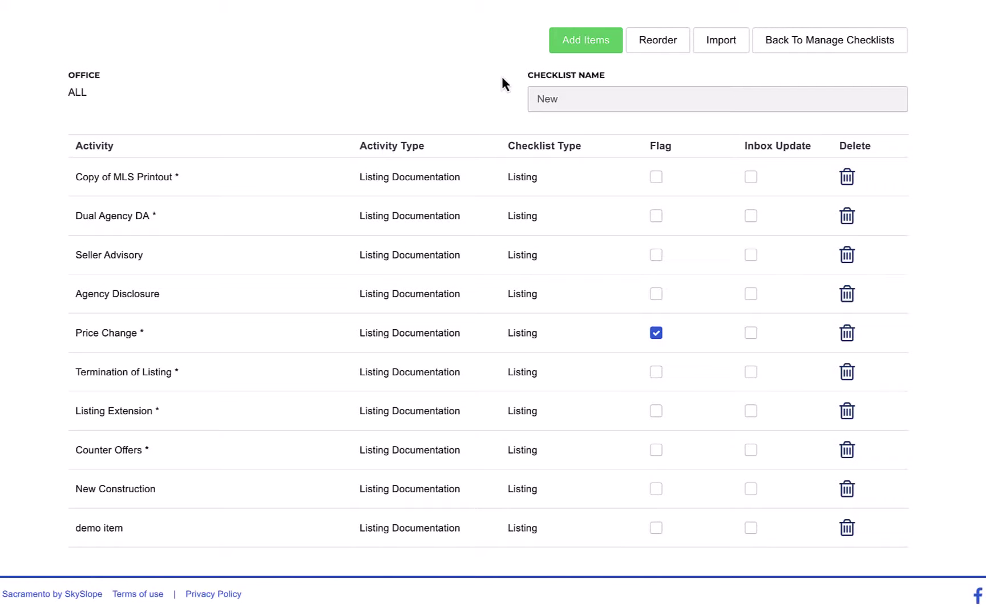
left_click(567, 48)
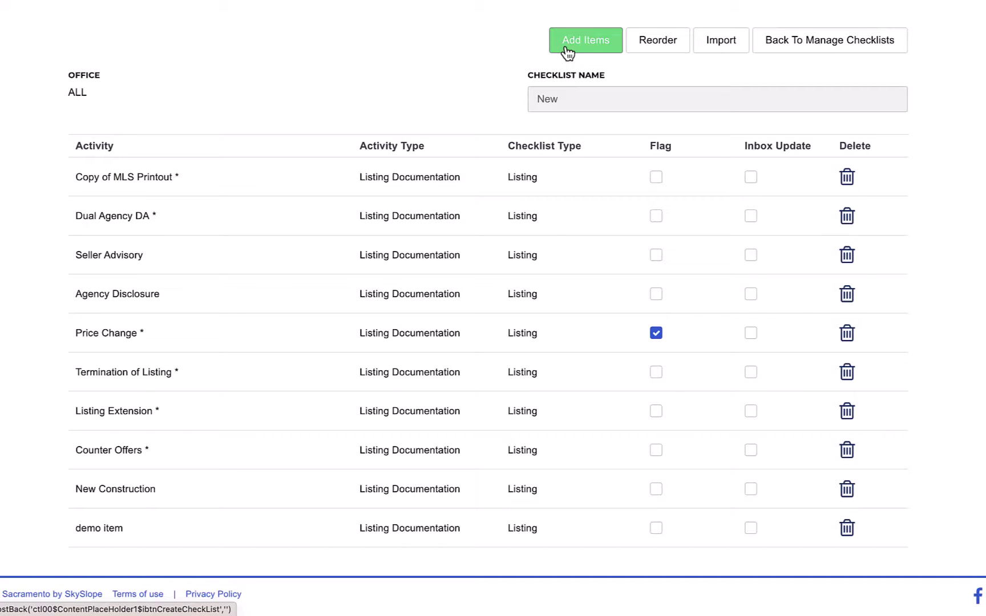
left_click(339, 188)
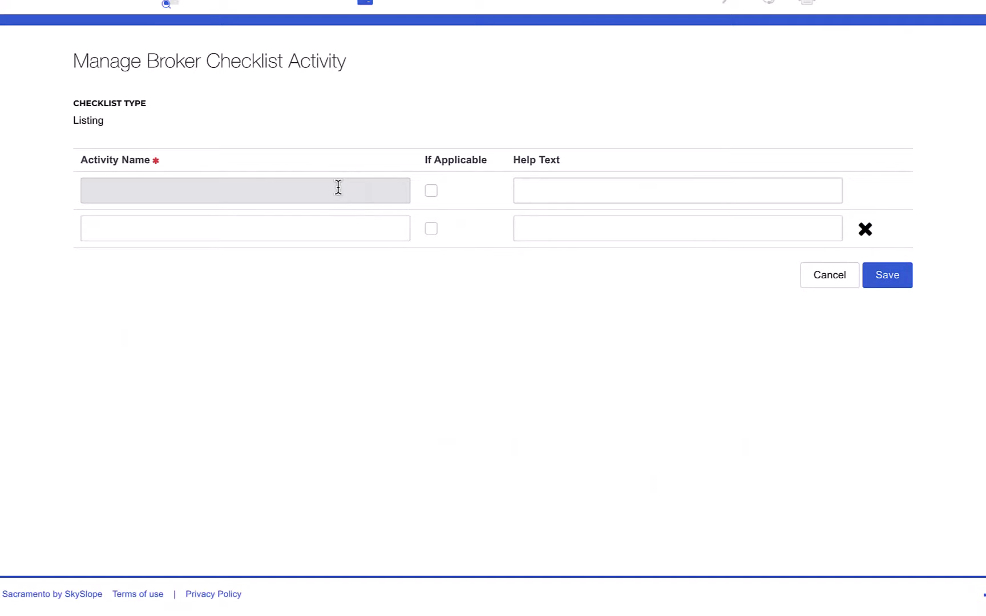
type("Listing Agreement")
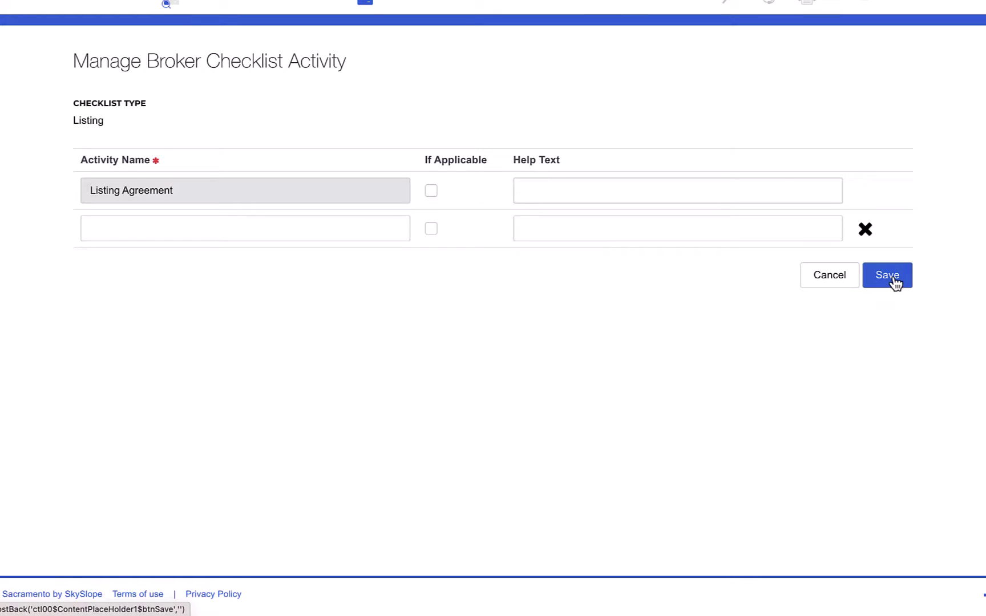
left_click(894, 279)
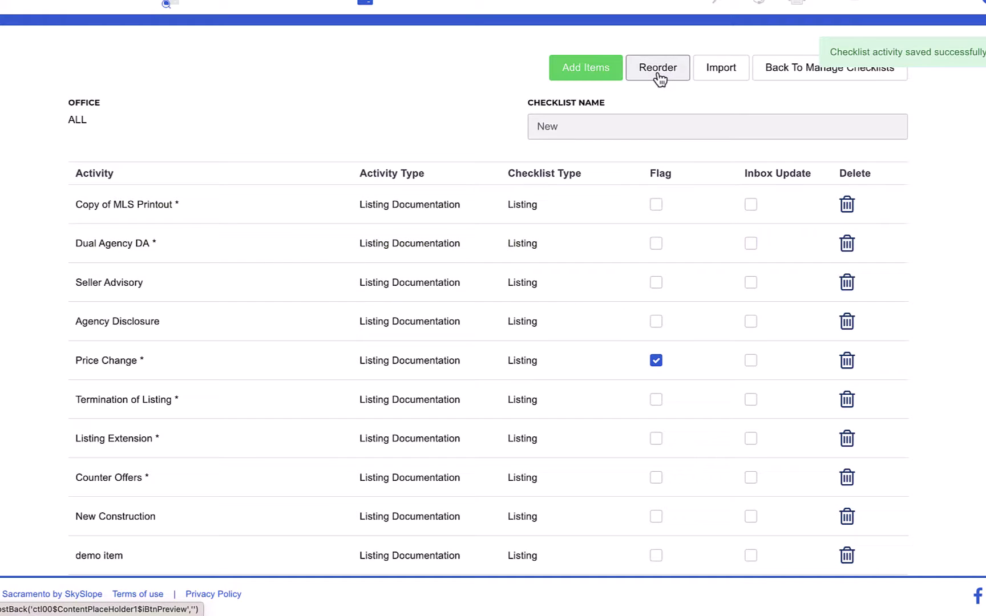
Step: Reorder the New checklist with Listing Agreement first and Seller Advisory second, then save
left_click(660, 78)
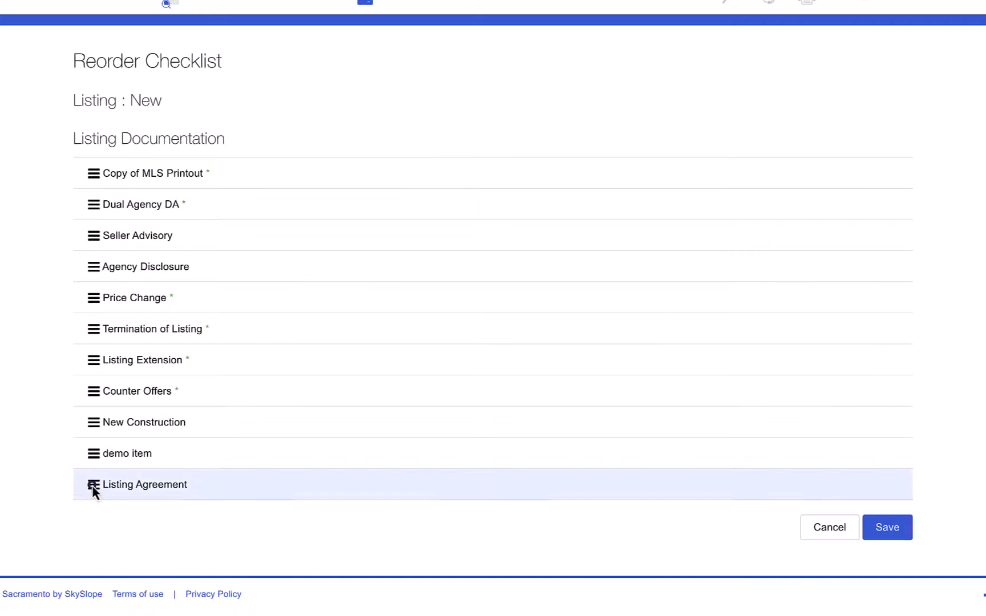
left_click_drag(93, 491, 102, 174)
left_click_drag(89, 266, 88, 210)
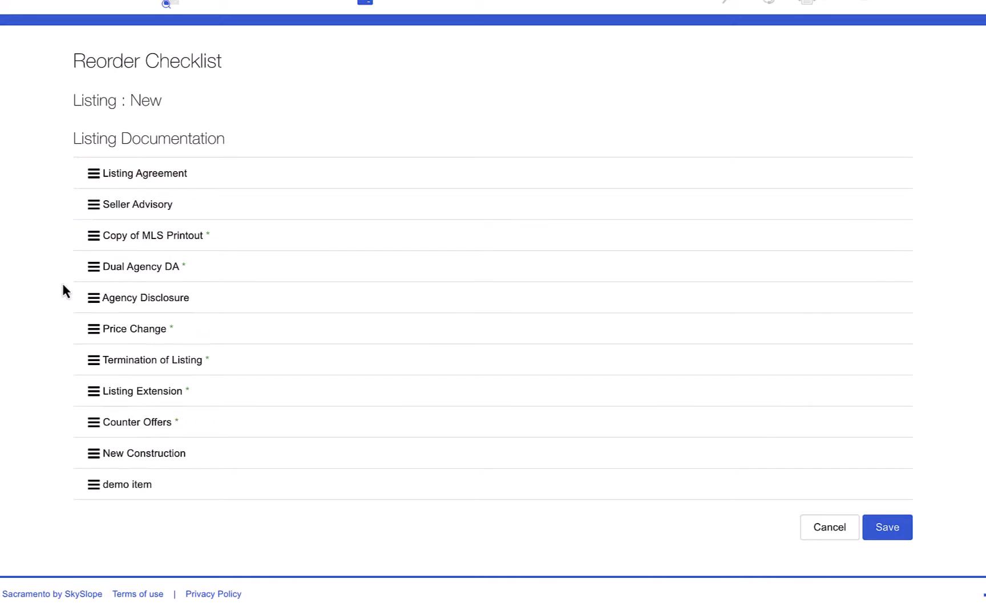
left_click(887, 527)
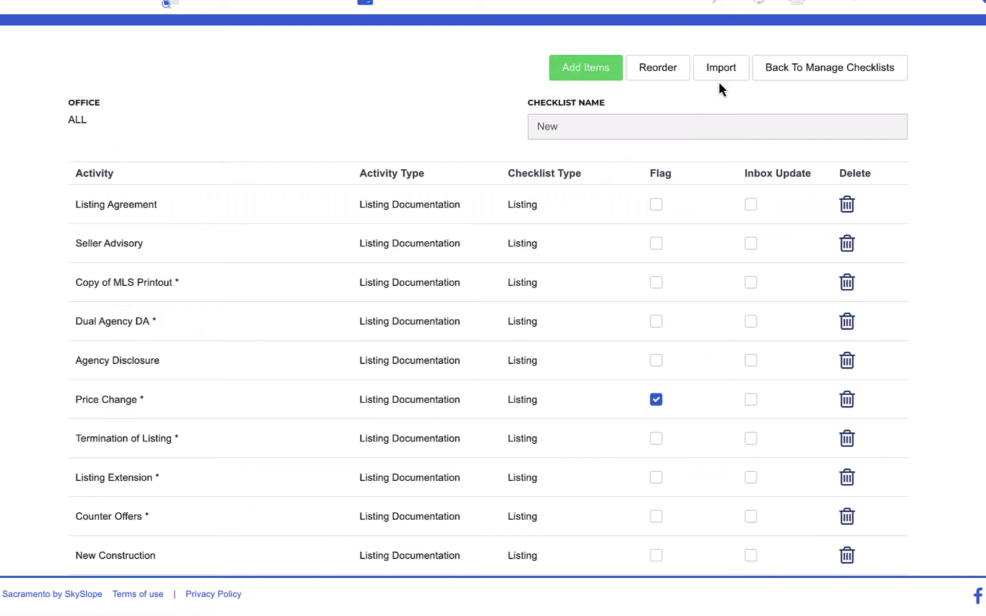
Step: Import the master checklist's CANCELLATION/TERMINATION PAPERWORK item into the New checklist
left_click(723, 77)
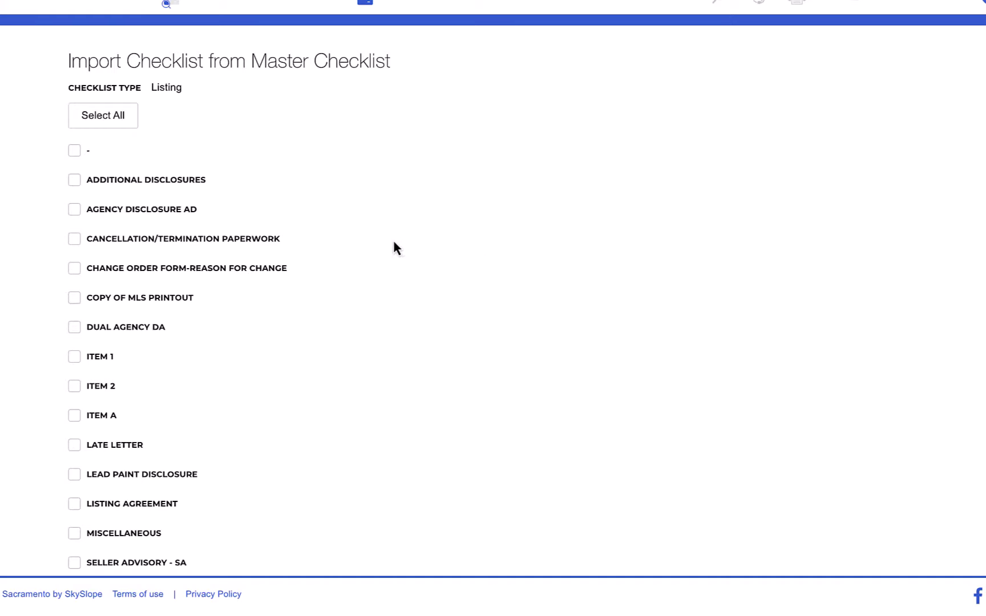
left_click(75, 239)
scroll(382, 312, "down", 3)
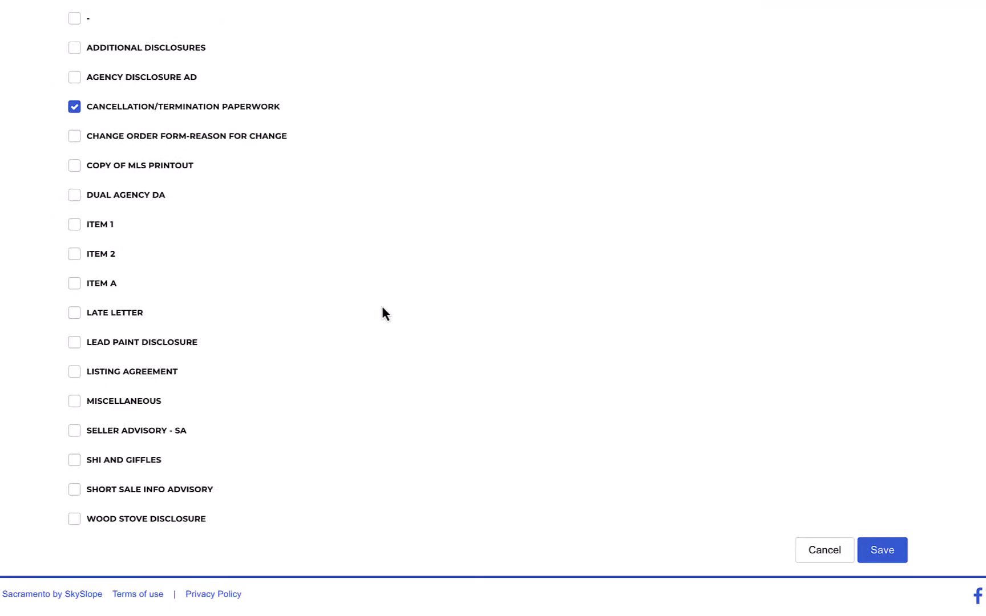
left_click(900, 553)
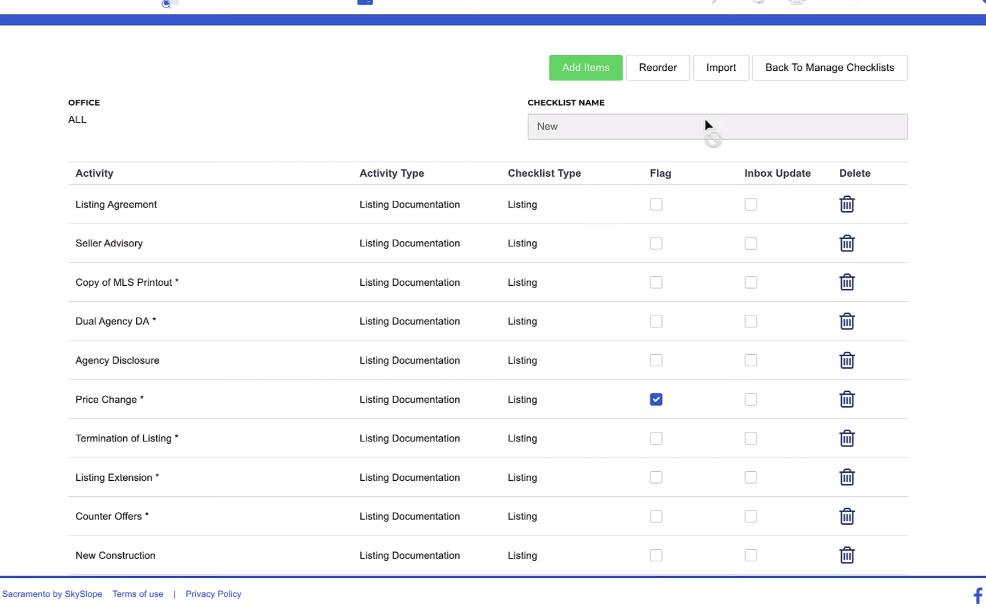
Step: Create and save an Arizona office checklist named 'Commercial Listing - Phoenix'
left_click(781, 77)
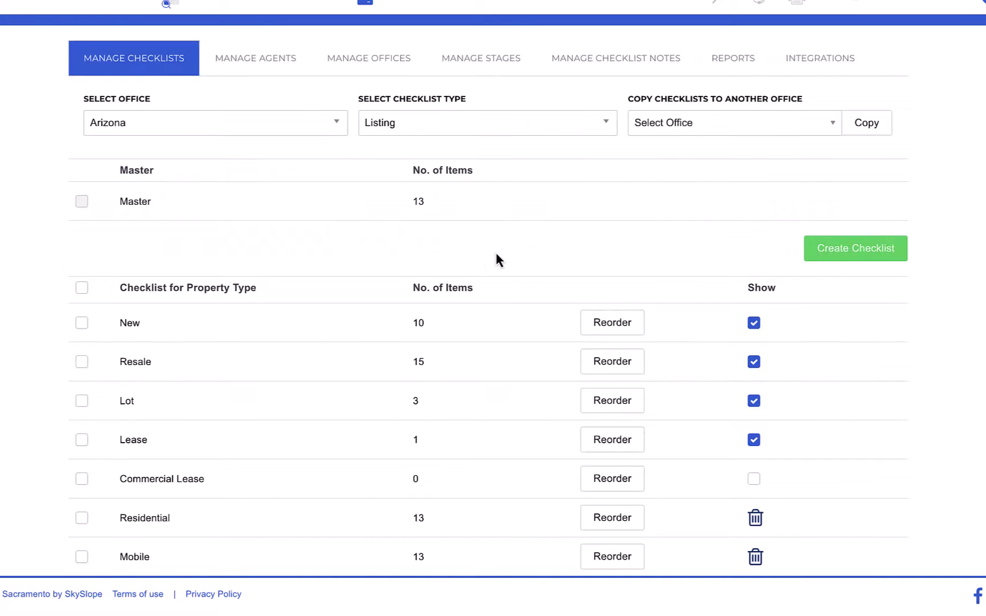
left_click(841, 254)
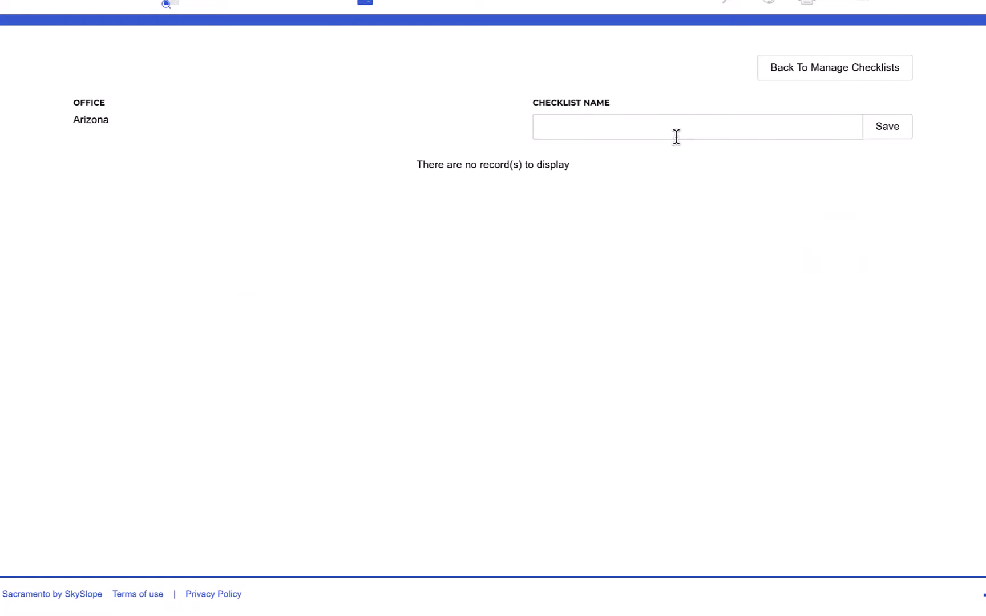
left_click(674, 130)
type("Commercial ")
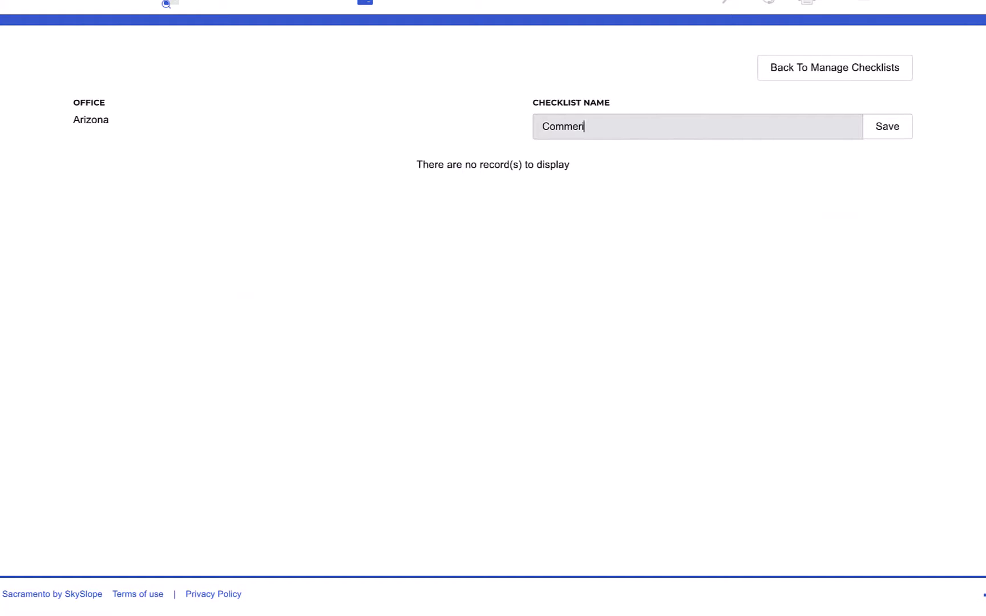
type("Listing - Phoenix")
left_click(888, 131)
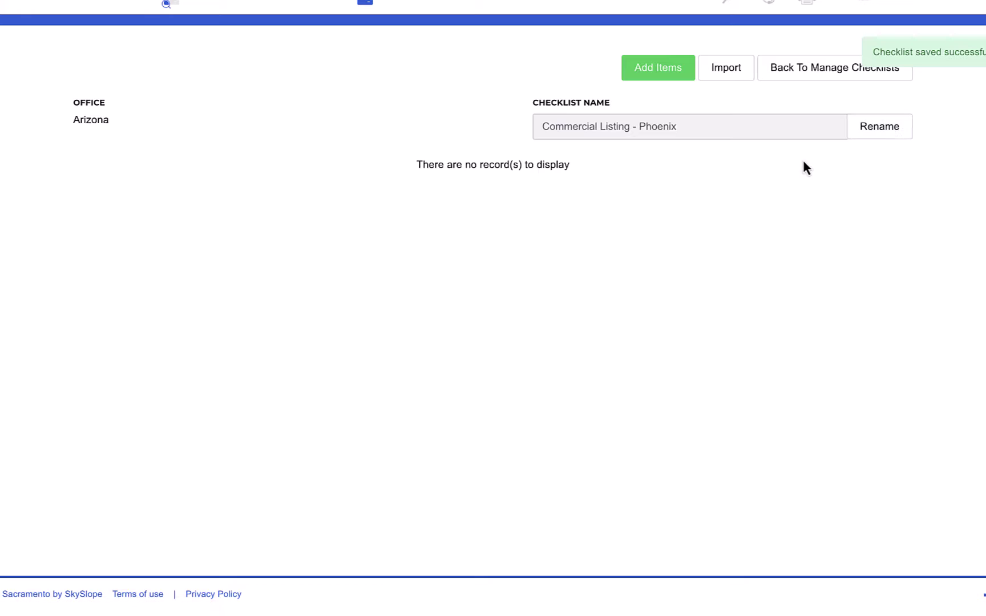
Step: Add 'Commercial Listing Agreement' and an If Applicable 'Disclosure' activity, then save both
left_click(634, 82)
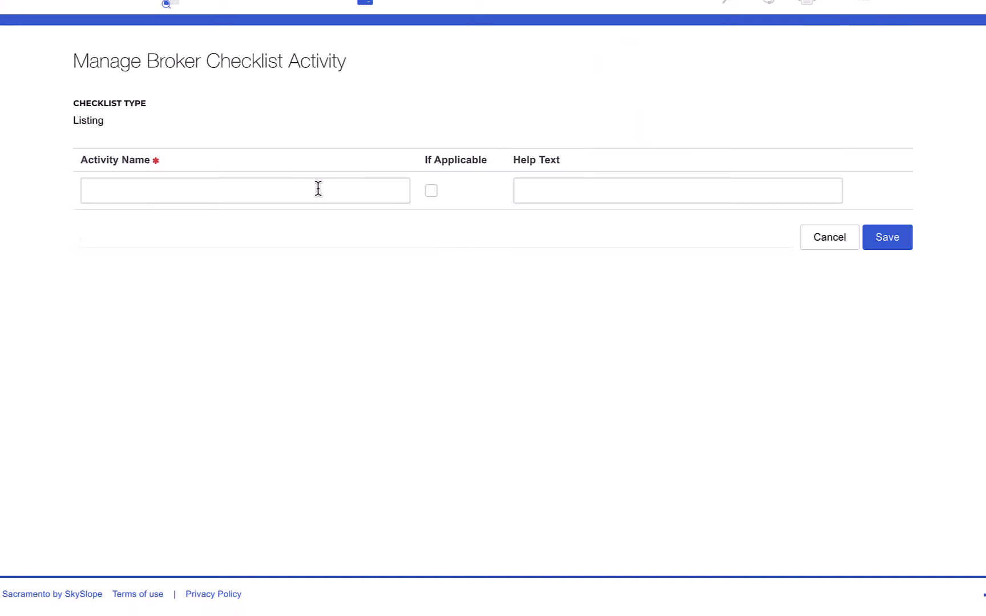
left_click(318, 189)
type("Commercial Listing")
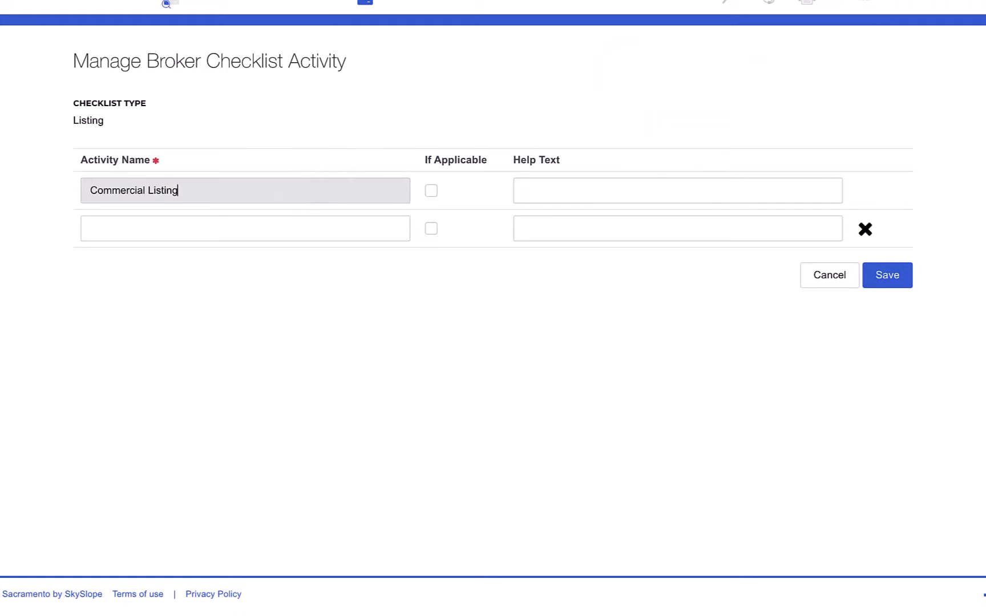
type(" Agreement")
left_click(306, 226)
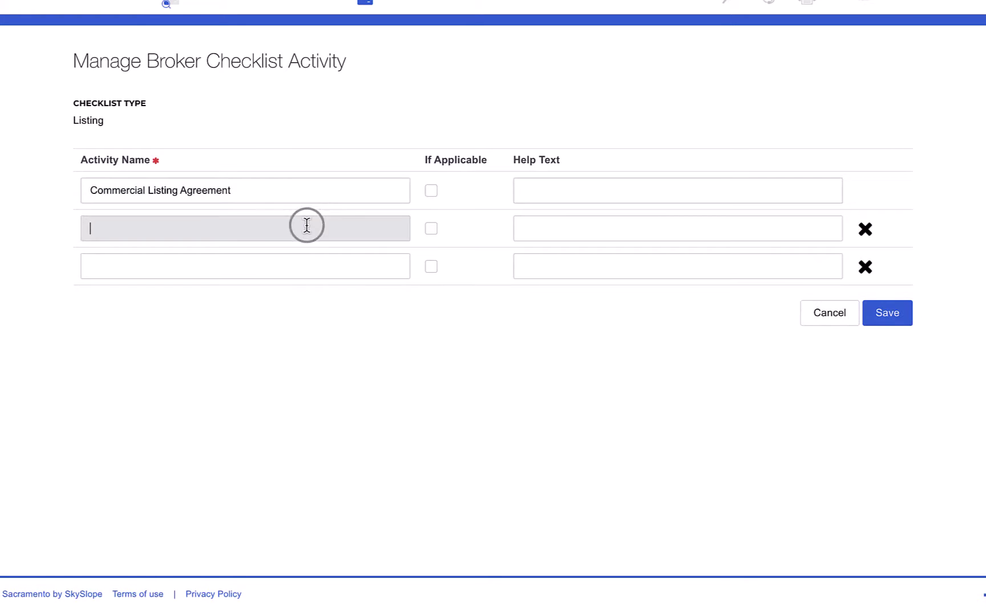
type("Disclosure")
left_click(432, 228)
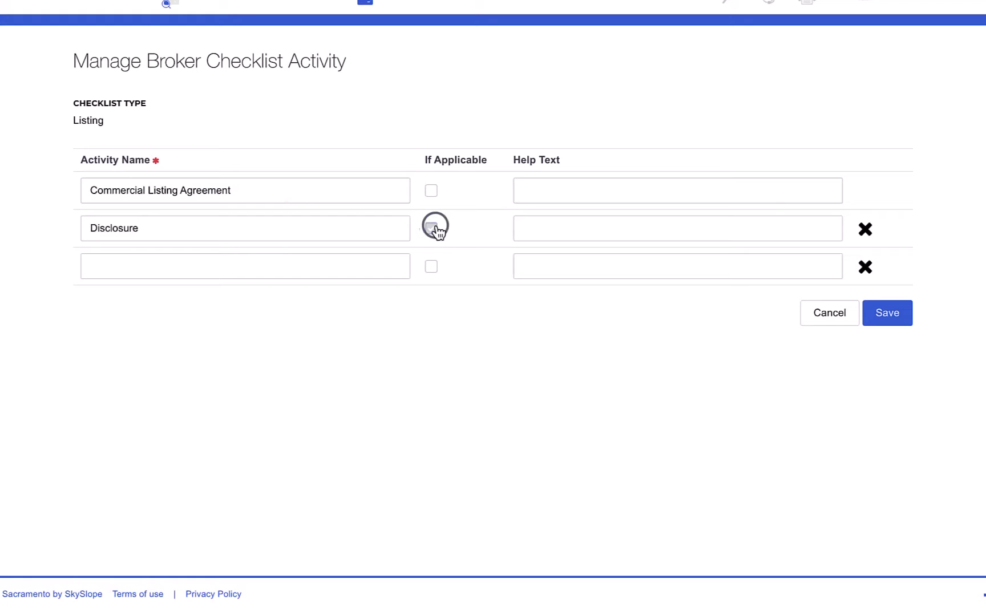
left_click(884, 316)
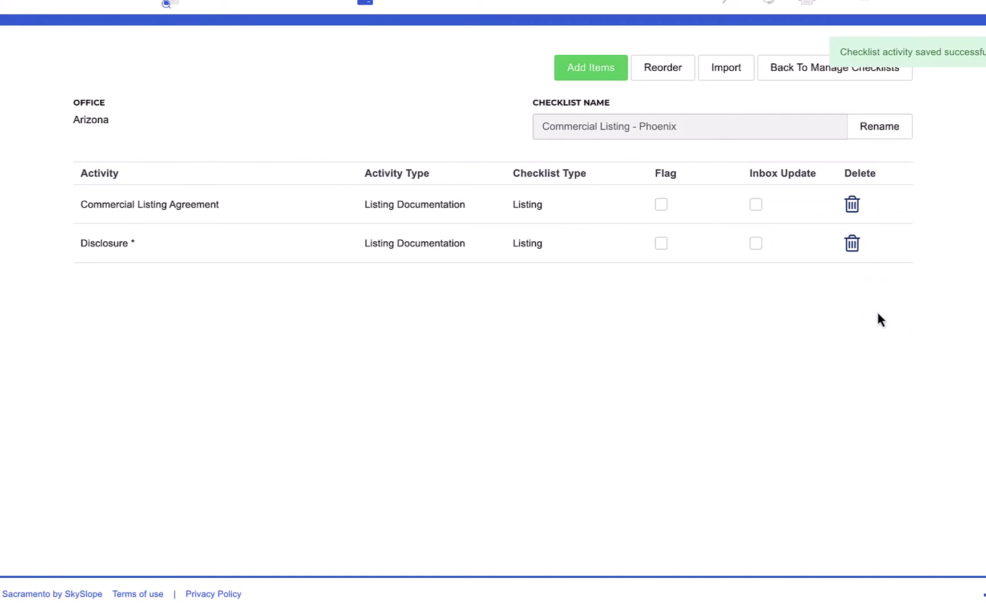